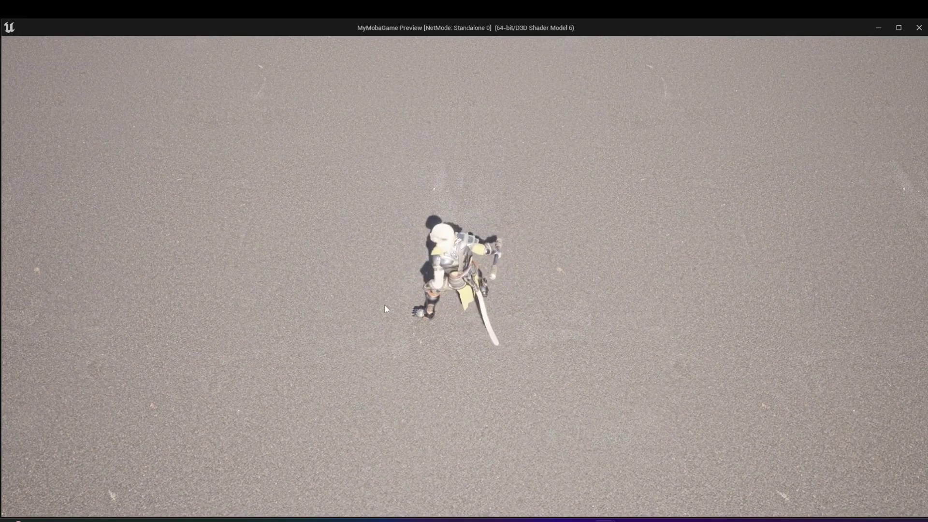
Make the character sword-attack, run north, attack again, and unleash the cloud dash with Q.
{"action": "left_click", "coordinate": [385, 310]}
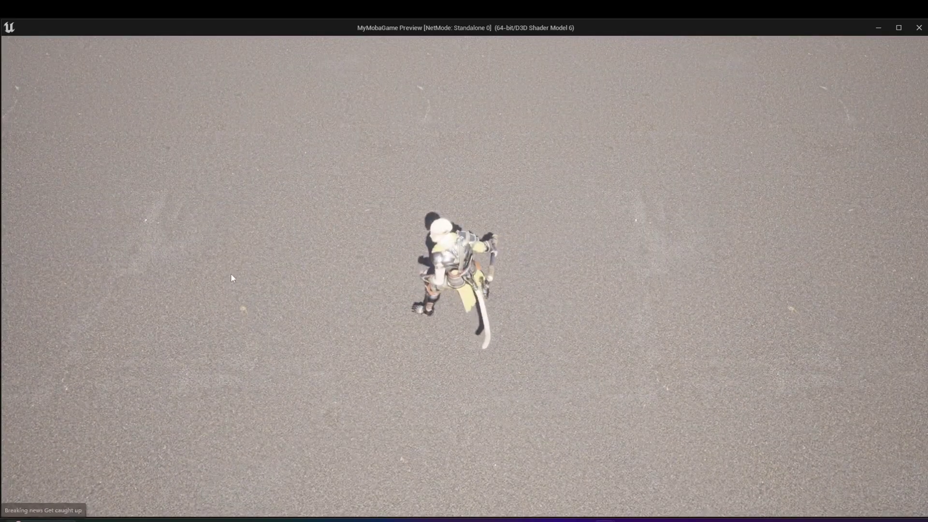
{"action": "left_click", "coordinate": [425, 198]}
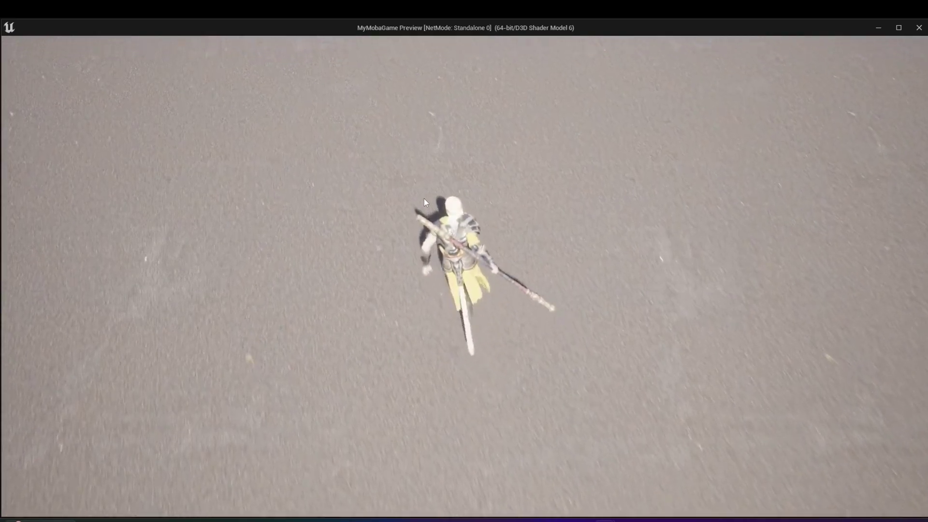
{"action": "left_click", "coordinate": [425, 202]}
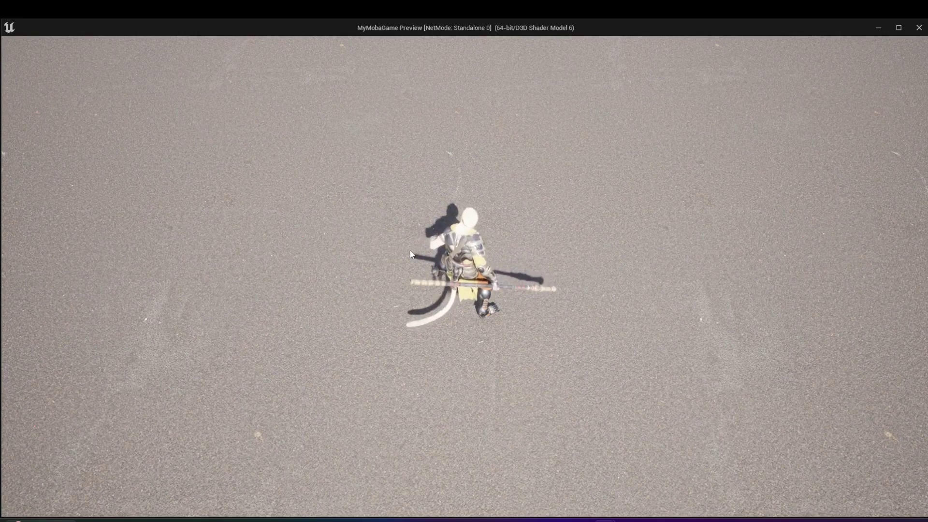
{"action": "key", "text": "q"}
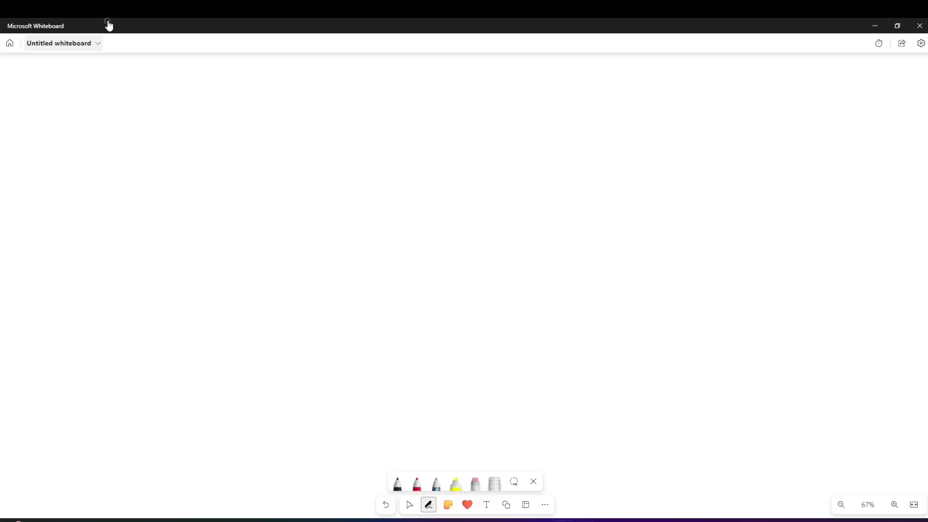
Draw an arrow from Electronics to a new box with 'Computer' handwritten inside.
{"action": "key", "text": "Escape"}
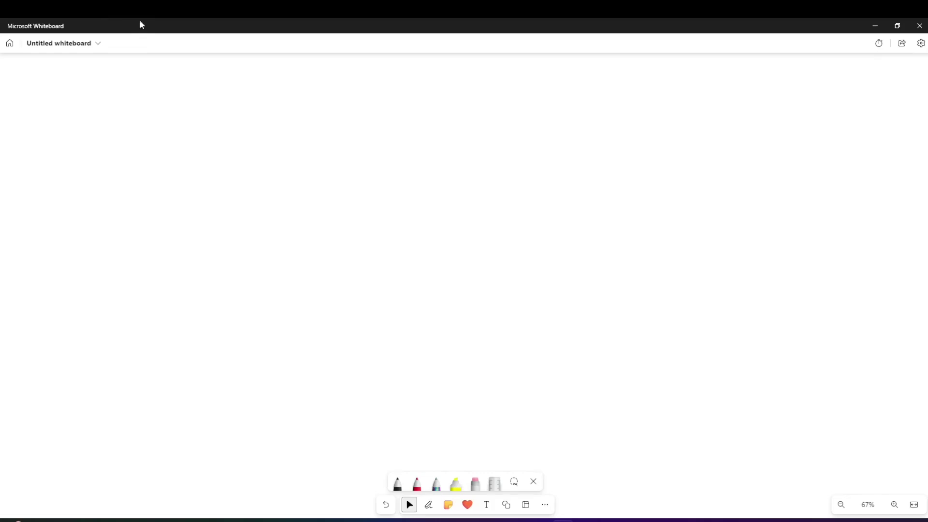
{"action": "key", "text": "p"}
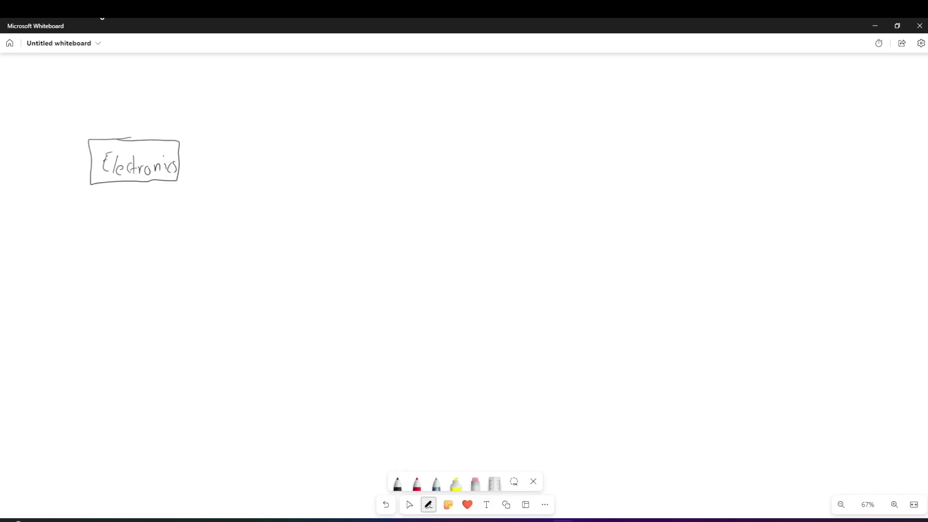
{"action": "mouse_move", "coordinate": [180, 164]}
{"action": "left_mouse_down"}
{"action": "mouse_move", "coordinate": [237, 155]}
{"action": "mouse_move", "coordinate": [235, 170]}
{"action": "mouse_move", "coordinate": [269, 154]}
{"action": "mouse_move", "coordinate": [318, 163]}
{"action": "left_mouse_up"}
{"action": "left_click_drag", "start_coordinate": [322, 148], "coordinate": [324, 159]}
{"action": "mouse_move", "coordinate": [330, 155]}
{"action": "left_mouse_down"}
{"action": "mouse_move", "coordinate": [347, 125]}
{"action": "mouse_move", "coordinate": [270, 128]}
{"action": "mouse_move", "coordinate": [261, 175]}
{"action": "left_mouse_up"}
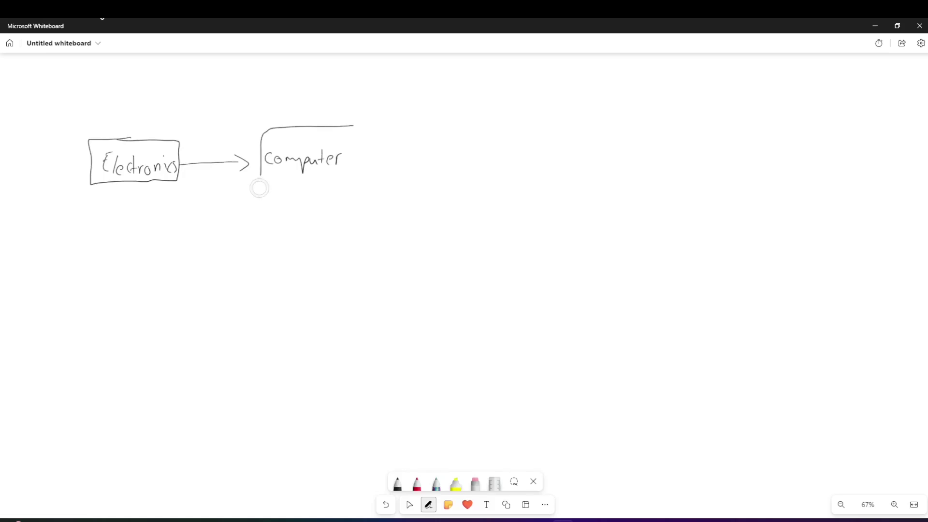
{"action": "left_click_drag", "start_coordinate": [371, 127], "coordinate": [370, 159]}
{"action": "mouse_move", "coordinate": [259, 176]}
{"action": "left_mouse_down"}
{"action": "mouse_move", "coordinate": [371, 176]}
{"action": "mouse_move", "coordinate": [372, 135]}
{"action": "mouse_move", "coordinate": [326, 123]}
{"action": "left_mouse_up"}
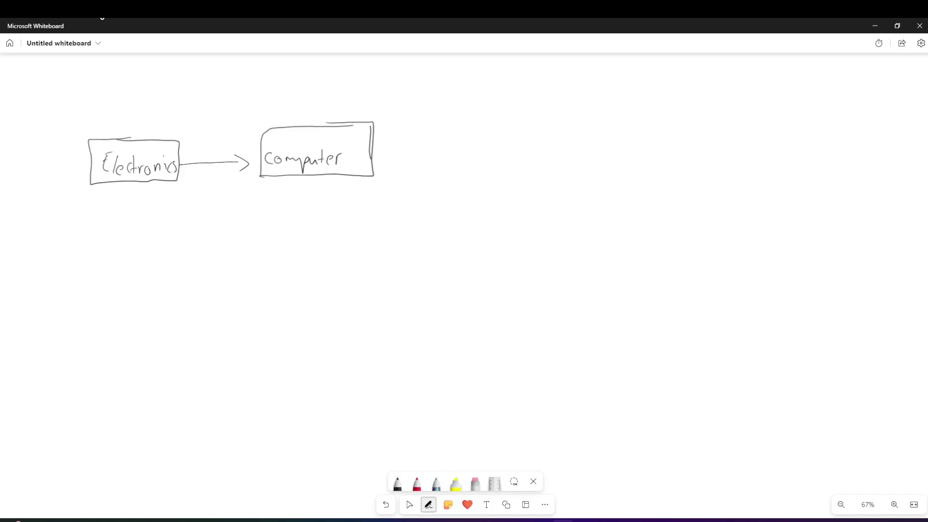
Add an arrow from Computer to a new box labelled 'PC'.
{"action": "left_click_drag", "start_coordinate": [372, 149], "coordinate": [421, 158]}
{"action": "left_click_drag", "start_coordinate": [429, 126], "coordinate": [497, 120]}
{"action": "left_click_drag", "start_coordinate": [451, 121], "coordinate": [477, 128]}
{"action": "left_click_drag", "start_coordinate": [444, 145], "coordinate": [449, 160]}
{"action": "left_click_drag", "start_coordinate": [457, 148], "coordinate": [473, 145]}
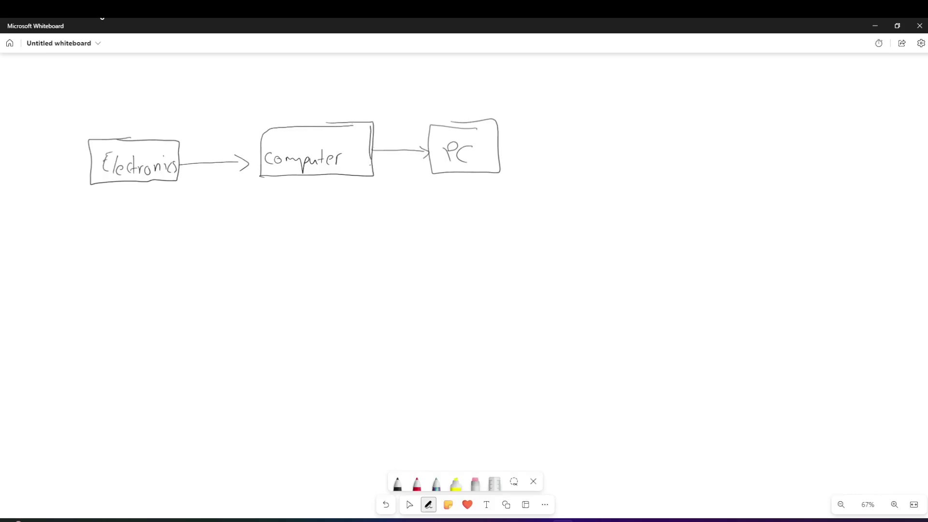
Draw an arrow from the Actor box to a new boxed 'Pawn' label.
{"action": "left_click", "coordinate": [410, 505]}
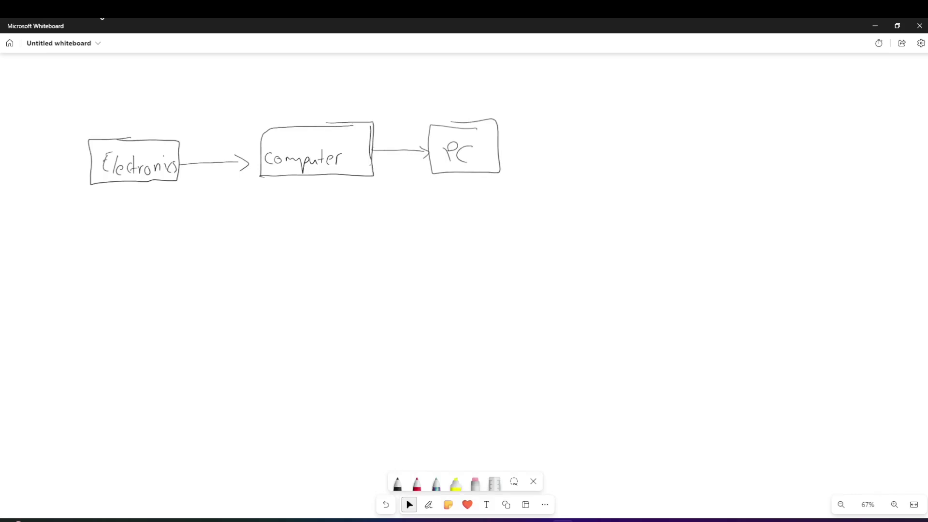
{"action": "left_click", "coordinate": [428, 505]}
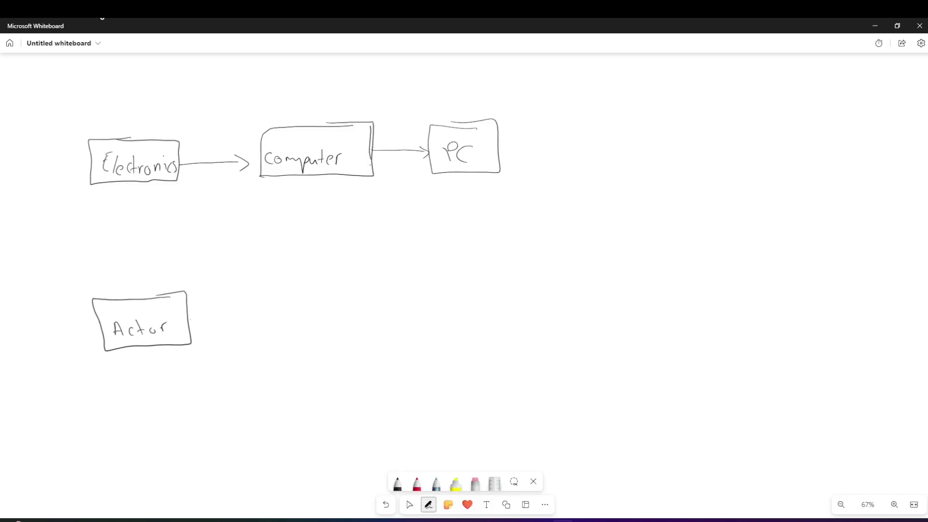
{"action": "mouse_move", "coordinate": [190, 320]}
{"action": "left_mouse_down"}
{"action": "mouse_move", "coordinate": [262, 318]}
{"action": "mouse_move", "coordinate": [244, 322]}
{"action": "left_mouse_up"}
{"action": "mouse_move", "coordinate": [283, 297]}
{"action": "left_mouse_down"}
{"action": "mouse_move", "coordinate": [284, 315]}
{"action": "mouse_move", "coordinate": [288, 306]}
{"action": "left_mouse_up"}
{"action": "left_click_drag", "start_coordinate": [294, 310], "coordinate": [298, 314]}
{"action": "mouse_move", "coordinate": [300, 306]}
{"action": "left_mouse_down"}
{"action": "mouse_move", "coordinate": [315, 313]}
{"action": "mouse_move", "coordinate": [320, 305]}
{"action": "left_mouse_up"}
{"action": "left_click_drag", "start_coordinate": [321, 315], "coordinate": [333, 313]}
{"action": "mouse_move", "coordinate": [351, 269]}
{"action": "left_mouse_down"}
{"action": "mouse_move", "coordinate": [315, 267]}
{"action": "mouse_move", "coordinate": [271, 339]}
{"action": "mouse_move", "coordinate": [346, 283]}
{"action": "mouse_move", "coordinate": [343, 260]}
{"action": "left_mouse_up"}
Link Electronics and Actor with a double-headed arrow and write 'controlled' above Pawn.
{"action": "mouse_move", "coordinate": [140, 207]}
{"action": "left_mouse_down"}
{"action": "mouse_move", "coordinate": [146, 265]}
{"action": "mouse_move", "coordinate": [156, 260]}
{"action": "mouse_move", "coordinate": [139, 202]}
{"action": "left_mouse_up"}
{"action": "left_click_drag", "start_coordinate": [137, 218], "coordinate": [152, 209]}
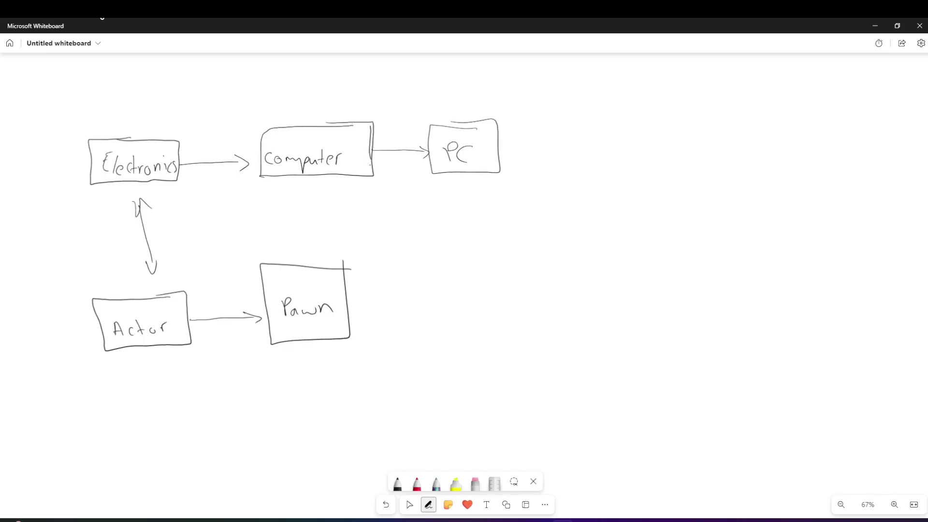
{"action": "mouse_move", "coordinate": [269, 243]}
{"action": "left_mouse_down"}
{"action": "mouse_move", "coordinate": [268, 254]}
{"action": "mouse_move", "coordinate": [300, 253]}
{"action": "left_mouse_up"}
{"action": "left_click_drag", "start_coordinate": [293, 241], "coordinate": [318, 245]}
{"action": "mouse_move", "coordinate": [328, 233]}
{"action": "left_mouse_down"}
{"action": "mouse_move", "coordinate": [347, 249]}
{"action": "mouse_move", "coordinate": [352, 228]}
{"action": "mouse_move", "coordinate": [364, 252]}
{"action": "left_mouse_up"}
{"action": "left_click", "coordinate": [352, 227]}
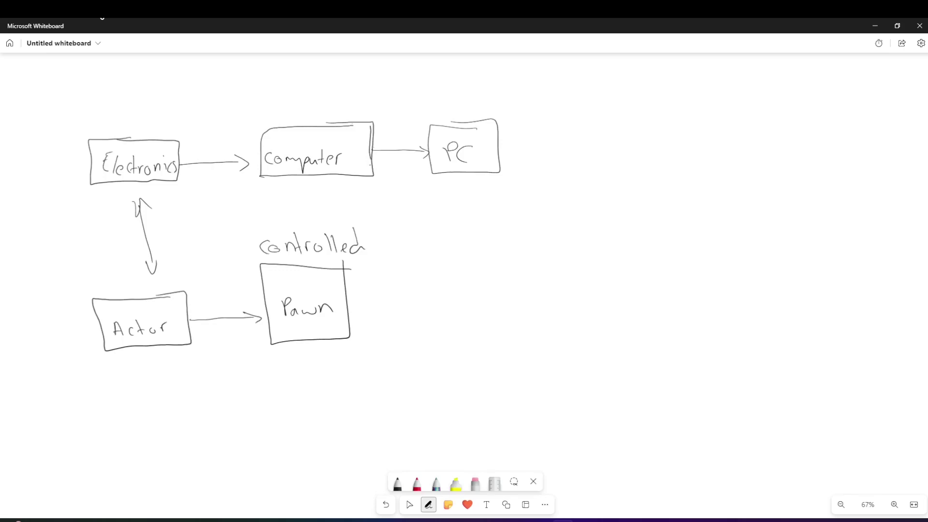
Draw an arrow from Pawn to a new box with 'Character' written inside.
{"action": "left_click_drag", "start_coordinate": [347, 304], "coordinate": [429, 305]}
{"action": "mouse_move", "coordinate": [479, 261]}
{"action": "left_mouse_down"}
{"action": "mouse_move", "coordinate": [467, 261]}
{"action": "mouse_move", "coordinate": [434, 307]}
{"action": "mouse_move", "coordinate": [506, 332]}
{"action": "mouse_move", "coordinate": [459, 254]}
{"action": "left_mouse_up"}
{"action": "left_click_drag", "start_coordinate": [449, 295], "coordinate": [449, 308]}
{"action": "left_click_drag", "start_coordinate": [453, 293], "coordinate": [460, 307]}
{"action": "left_click_drag", "start_coordinate": [467, 299], "coordinate": [485, 308]}
{"action": "left_click_drag", "start_coordinate": [488, 299], "coordinate": [495, 308]}
{"action": "left_click_drag", "start_coordinate": [490, 299], "coordinate": [498, 298]}
{"action": "left_click_drag", "start_coordinate": [502, 304], "coordinate": [508, 306]}
{"action": "left_click_drag", "start_coordinate": [509, 307], "coordinate": [517, 297]}
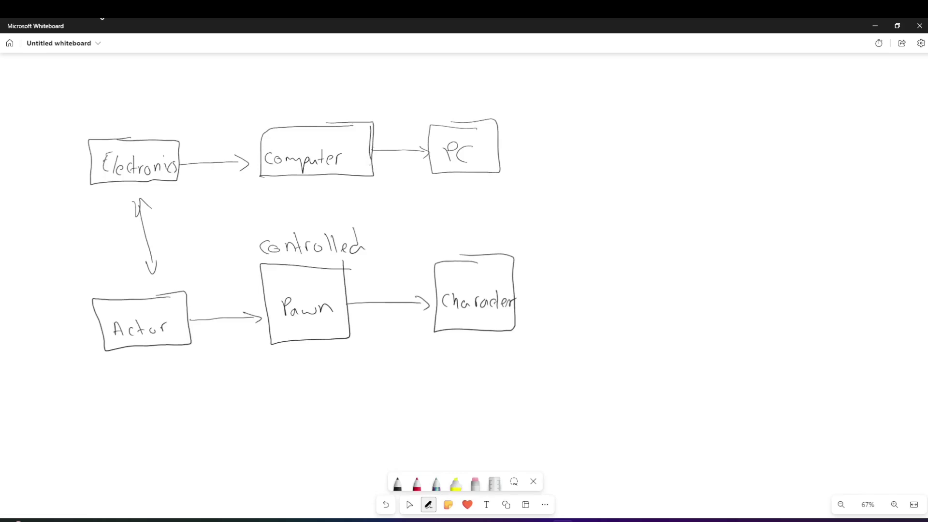
Write 'by a player' above the Character box.
{"action": "left_click_drag", "start_coordinate": [436, 226], "coordinate": [442, 239]}
{"action": "left_click_drag", "start_coordinate": [453, 235], "coordinate": [459, 254]}
{"action": "mouse_move", "coordinate": [484, 233]}
{"action": "left_mouse_down"}
{"action": "mouse_move", "coordinate": [486, 242]}
{"action": "mouse_move", "coordinate": [518, 242]}
{"action": "left_mouse_up"}
{"action": "left_click_drag", "start_coordinate": [522, 235], "coordinate": [525, 250]}
{"action": "left_click_drag", "start_coordinate": [531, 238], "coordinate": [541, 242]}
{"action": "left_click_drag", "start_coordinate": [549, 240], "coordinate": [558, 228]}
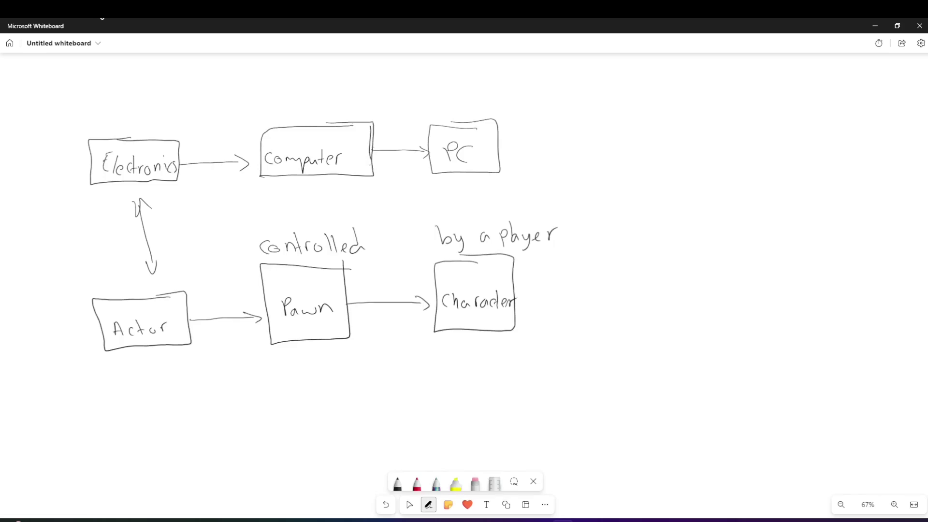
Clear the whole board and draw a new box labelled 'PC'.
{"action": "key", "text": "ctrl+a"}
{"action": "key", "text": "Delete"}
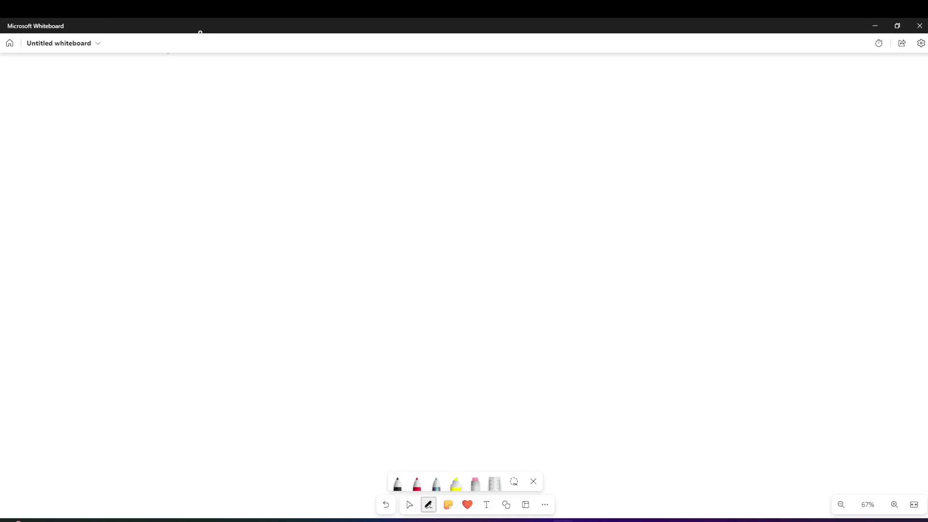
{"action": "mouse_move", "coordinate": [167, 139]}
{"action": "left_mouse_down"}
{"action": "mouse_move", "coordinate": [128, 141]}
{"action": "mouse_move", "coordinate": [135, 186]}
{"action": "mouse_move", "coordinate": [184, 182]}
{"action": "mouse_move", "coordinate": [182, 132]}
{"action": "mouse_move", "coordinate": [151, 139]}
{"action": "mouse_move", "coordinate": [146, 173]}
{"action": "left_mouse_up"}
{"action": "left_click_drag", "start_coordinate": [145, 153], "coordinate": [167, 172]}
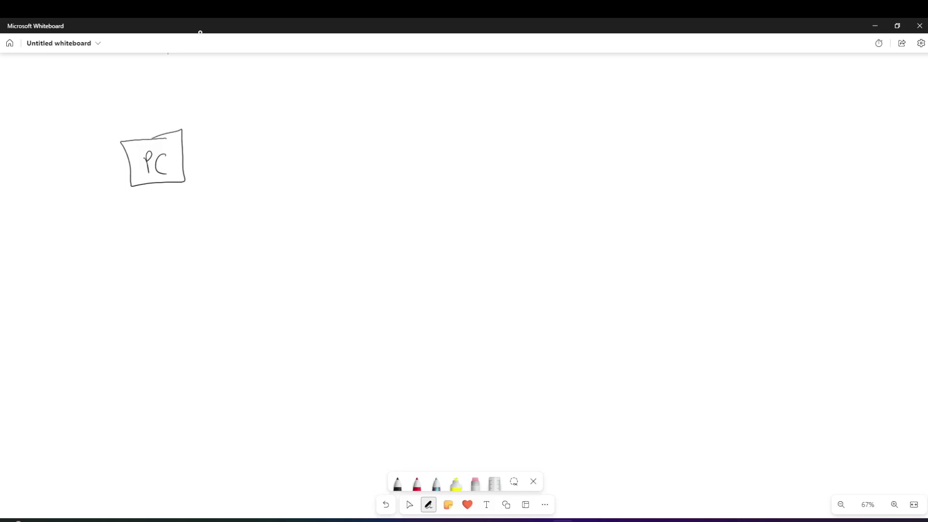
Draw a curved arrow from PC to 'mouse', labelled 'connect'.
{"action": "mouse_move", "coordinate": [184, 139]}
{"action": "left_mouse_down"}
{"action": "mouse_move", "coordinate": [244, 101]}
{"action": "mouse_move", "coordinate": [245, 110]}
{"action": "mouse_move", "coordinate": [191, 127]}
{"action": "mouse_move", "coordinate": [191, 143]}
{"action": "left_mouse_up"}
{"action": "left_click_drag", "start_coordinate": [250, 99], "coordinate": [271, 95]}
{"action": "left_click_drag", "start_coordinate": [276, 90], "coordinate": [297, 95]}
{"action": "left_click_drag", "start_coordinate": [309, 83], "coordinate": [305, 95]}
{"action": "left_click_drag", "start_coordinate": [318, 90], "coordinate": [325, 91]}
{"action": "left_click_drag", "start_coordinate": [190, 94], "coordinate": [195, 96]}
{"action": "left_click_drag", "start_coordinate": [204, 93], "coordinate": [230, 92]}
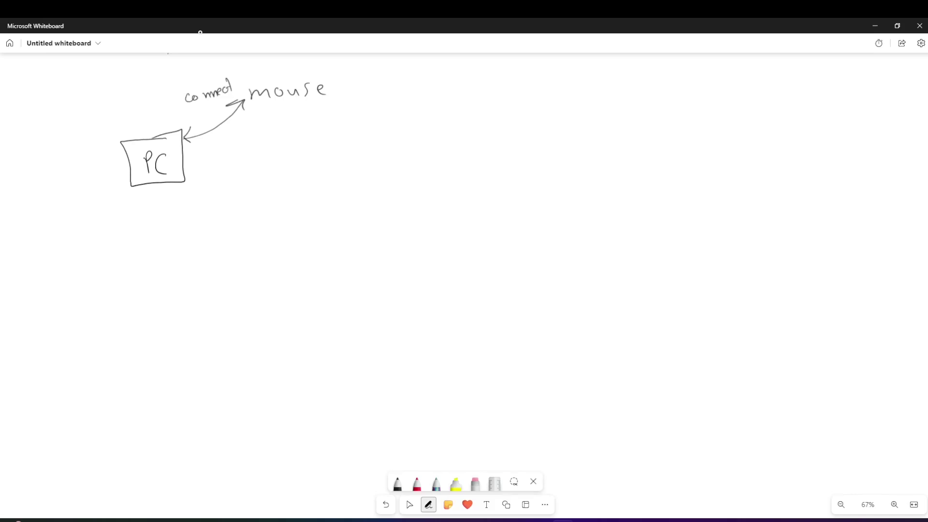
Add a double-headed arrow from PC to 'Keyboard', then a Character box below the diagram.
{"action": "mouse_move", "coordinate": [192, 150]}
{"action": "left_mouse_down"}
{"action": "mouse_move", "coordinate": [263, 141]}
{"action": "mouse_move", "coordinate": [199, 154]}
{"action": "left_mouse_up"}
{"action": "left_click_drag", "start_coordinate": [278, 129], "coordinate": [288, 147]}
{"action": "left_click_drag", "start_coordinate": [291, 140], "coordinate": [306, 139]}
{"action": "mouse_move", "coordinate": [310, 135]}
{"action": "left_mouse_down"}
{"action": "mouse_move", "coordinate": [306, 151]}
{"action": "mouse_move", "coordinate": [353, 130]}
{"action": "left_mouse_up"}
{"action": "mouse_move", "coordinate": [361, 131]}
{"action": "left_mouse_down"}
{"action": "mouse_move", "coordinate": [368, 119]}
{"action": "mouse_move", "coordinate": [371, 136]}
{"action": "left_mouse_up"}
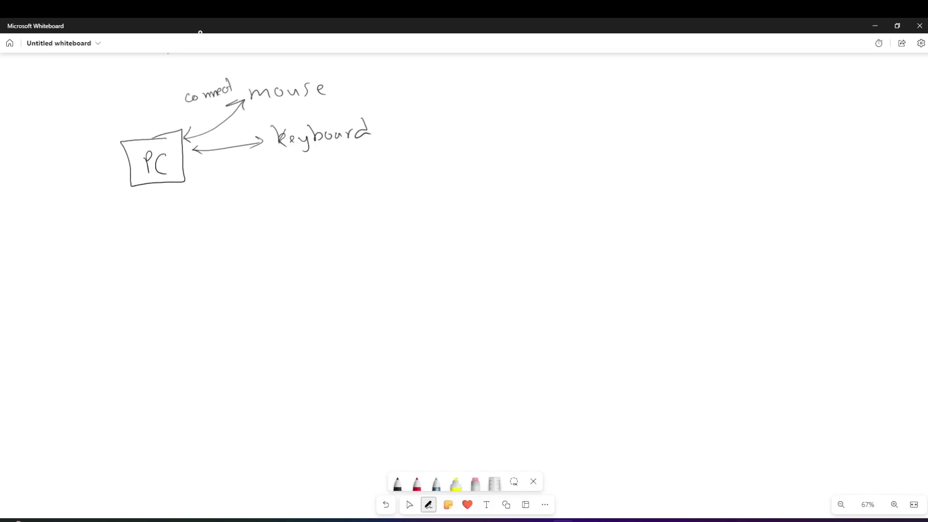
{"action": "mouse_move", "coordinate": [179, 318]}
{"action": "left_mouse_down"}
{"action": "mouse_move", "coordinate": [140, 344]}
{"action": "mouse_move", "coordinate": [192, 353]}
{"action": "mouse_move", "coordinate": [203, 308]}
{"action": "mouse_move", "coordinate": [164, 313]}
{"action": "left_mouse_up"}
{"action": "mouse_move", "coordinate": [152, 332]}
{"action": "left_mouse_down"}
{"action": "mouse_move", "coordinate": [151, 342]}
{"action": "mouse_move", "coordinate": [197, 333]}
{"action": "left_mouse_up"}
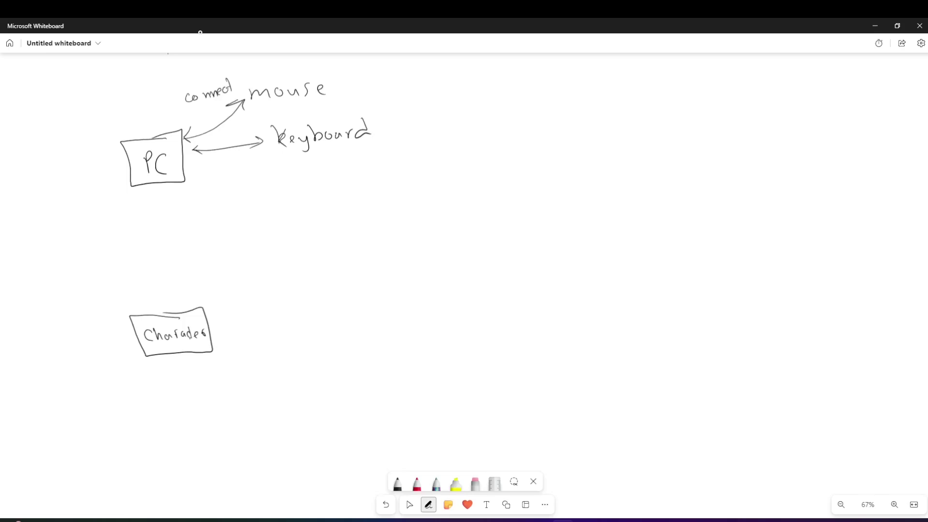
Draw a long double-headed arrow up-right from the Character box toward the Animation blueprint label.
{"action": "mouse_move", "coordinate": [249, 283]}
{"action": "left_mouse_down"}
{"action": "mouse_move", "coordinate": [213, 310]}
{"action": "mouse_move", "coordinate": [258, 266]}
{"action": "mouse_move", "coordinate": [259, 280]}
{"action": "mouse_move", "coordinate": [291, 251]}
{"action": "mouse_move", "coordinate": [480, 234]}
{"action": "left_mouse_up"}
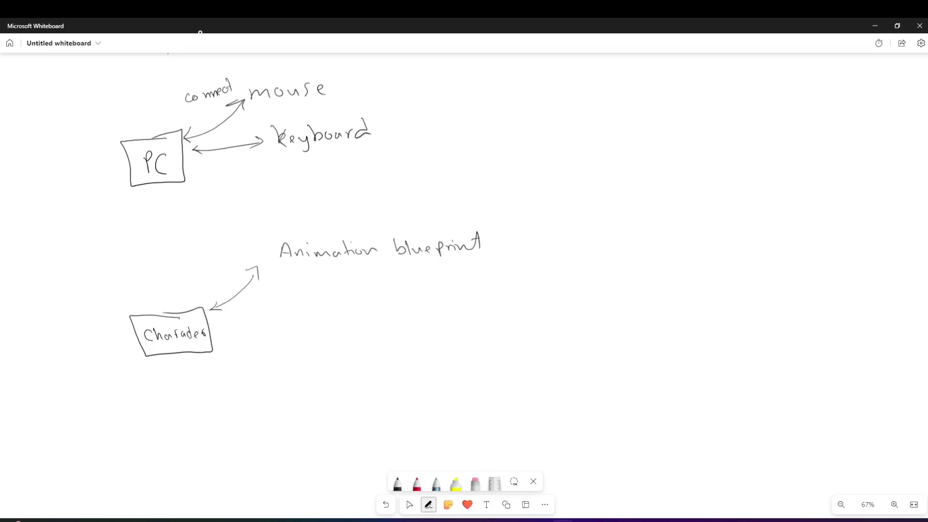
Draw a double-headed arrow from the Character box to a handwritten 'camera' label.
{"action": "left_click_drag", "start_coordinate": [218, 322], "coordinate": [287, 303]}
{"action": "left_click_drag", "start_coordinate": [222, 317], "coordinate": [222, 323]}
{"action": "left_click_drag", "start_coordinate": [310, 294], "coordinate": [319, 302]}
{"action": "left_click_drag", "start_coordinate": [321, 302], "coordinate": [337, 300]}
{"action": "left_click_drag", "start_coordinate": [346, 296], "coordinate": [348, 300]}
{"action": "left_click_drag", "start_coordinate": [352, 301], "coordinate": [381, 294]}
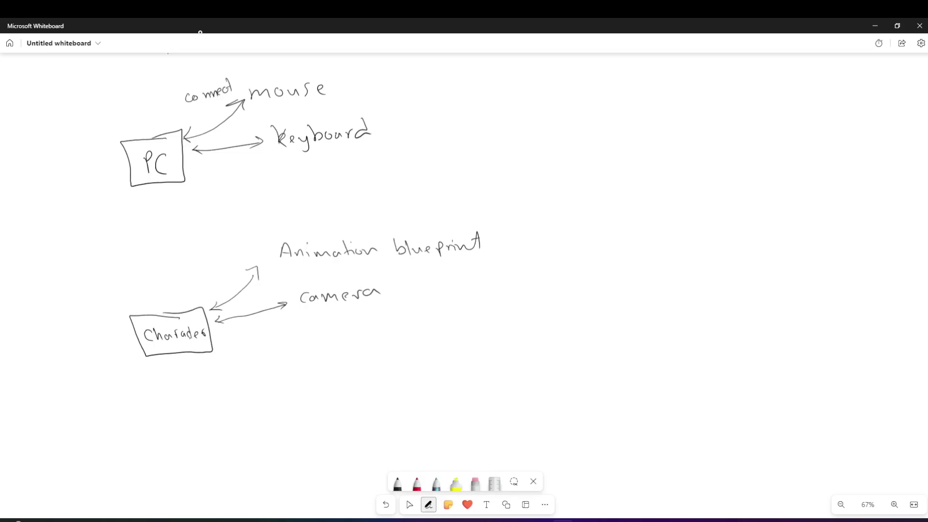
Add a second double-headed arrow from Character to a 'Collision capsule' label.
{"action": "mouse_move", "coordinate": [220, 336]}
{"action": "left_mouse_down"}
{"action": "mouse_move", "coordinate": [294, 324]}
{"action": "mouse_move", "coordinate": [289, 329]}
{"action": "left_mouse_up"}
{"action": "left_click_drag", "start_coordinate": [325, 322], "coordinate": [324, 332]}
{"action": "left_click_drag", "start_coordinate": [337, 321], "coordinate": [348, 331]}
{"action": "left_click_drag", "start_coordinate": [353, 319], "coordinate": [368, 330]}
{"action": "left_click_drag", "start_coordinate": [385, 322], "coordinate": [386, 328]}
{"action": "left_click_drag", "start_coordinate": [403, 320], "coordinate": [455, 323]}
{"action": "mouse_move", "coordinate": [473, 316]}
{"action": "left_mouse_down"}
{"action": "mouse_move", "coordinate": [488, 312]}
{"action": "mouse_move", "coordinate": [484, 327]}
{"action": "left_mouse_up"}
{"action": "mouse_move", "coordinate": [496, 309]}
{"action": "left_mouse_down"}
{"action": "mouse_move", "coordinate": [486, 325]}
{"action": "mouse_move", "coordinate": [539, 313]}
{"action": "left_mouse_up"}
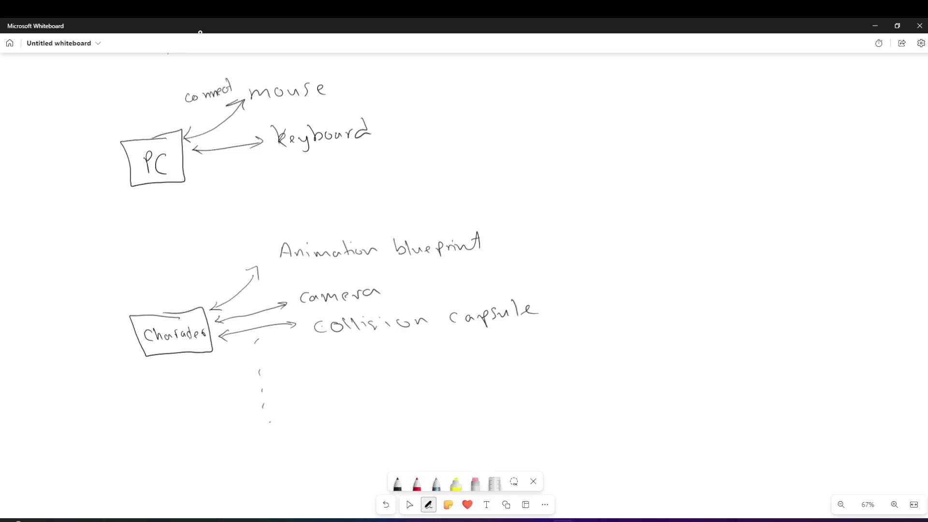
In Unreal, review the Blueprint Class parent picker from the Content Browser, then return to BP_ThirdPersonCharacter.
{"action": "key", "text": "alt+Tab"}
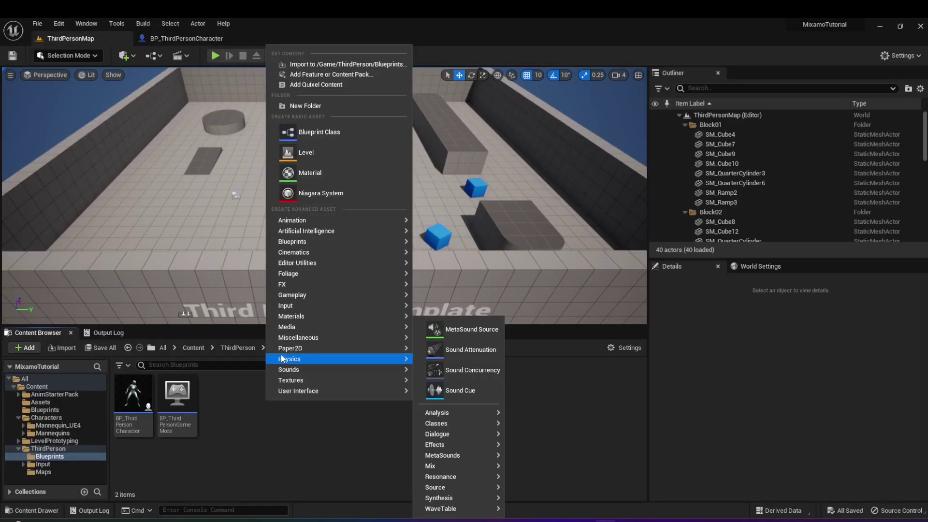
{"action": "left_click", "coordinate": [267, 415]}
{"action": "right_click", "coordinate": [266, 414]}
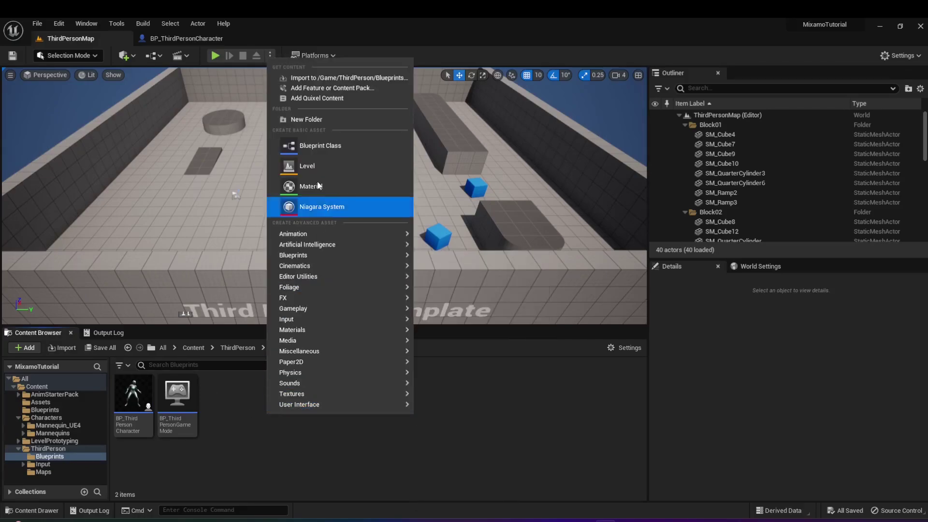
{"action": "left_click", "coordinate": [332, 146]}
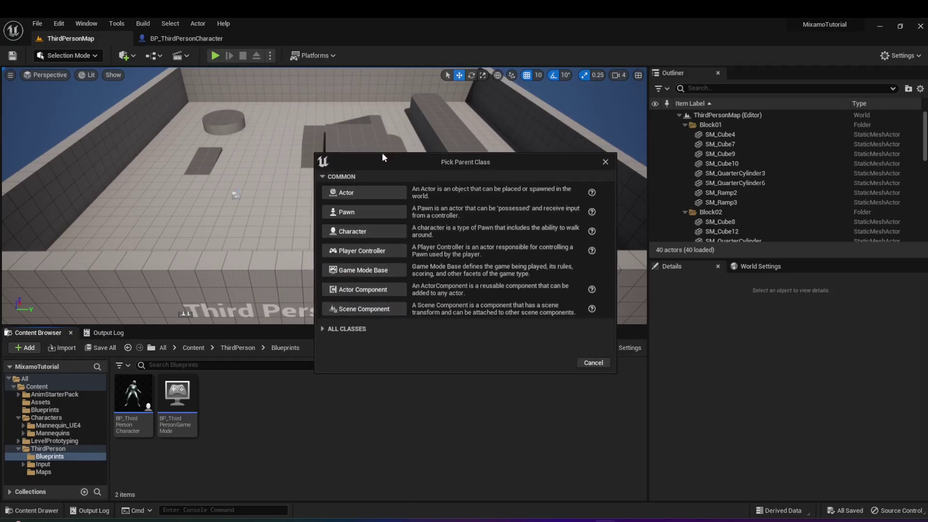
{"action": "left_click_drag", "start_coordinate": [427, 161], "coordinate": [335, 149]}
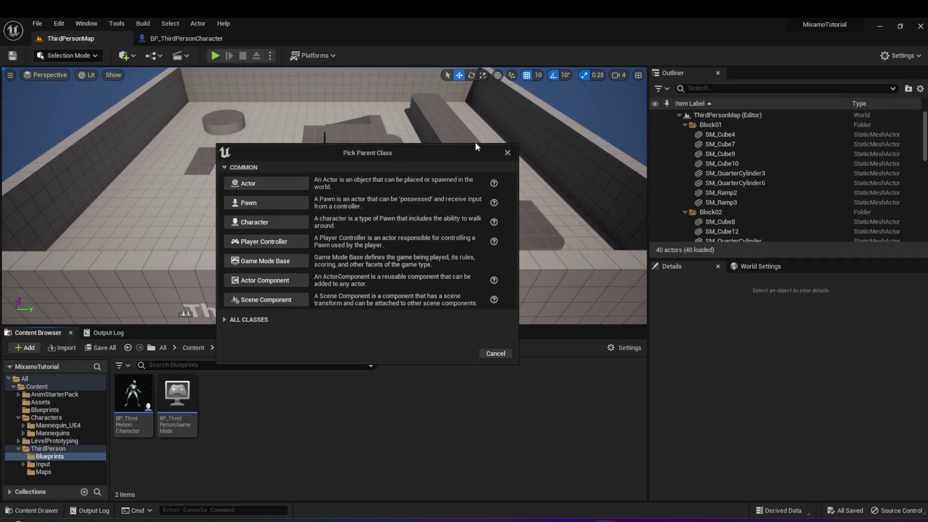
{"action": "left_click", "coordinate": [507, 152]}
{"action": "left_click", "coordinate": [216, 40]}
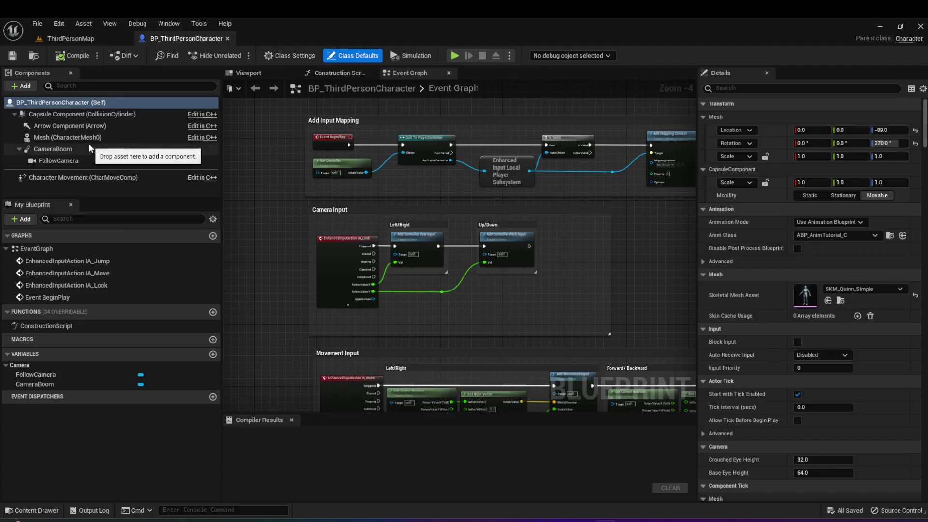
Inspect the Capsule Component, Mesh and FollowCamera details, finishing back on Mesh.
{"action": "left_click", "coordinate": [97, 115]}
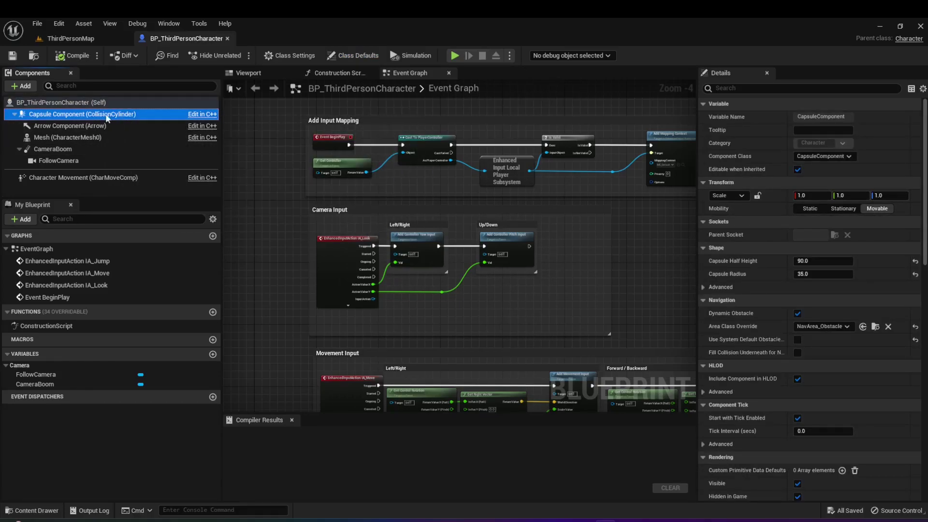
{"action": "left_click", "coordinate": [72, 138]}
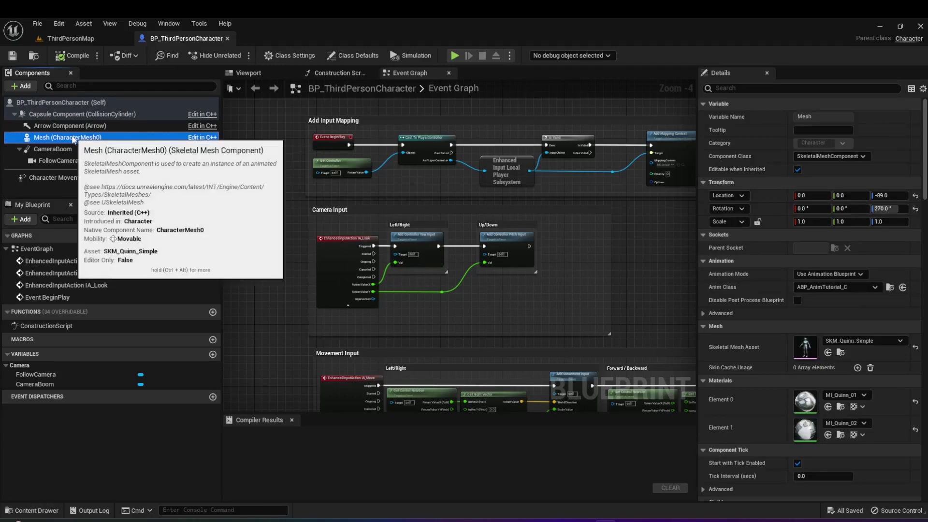
{"action": "left_click", "coordinate": [59, 161]}
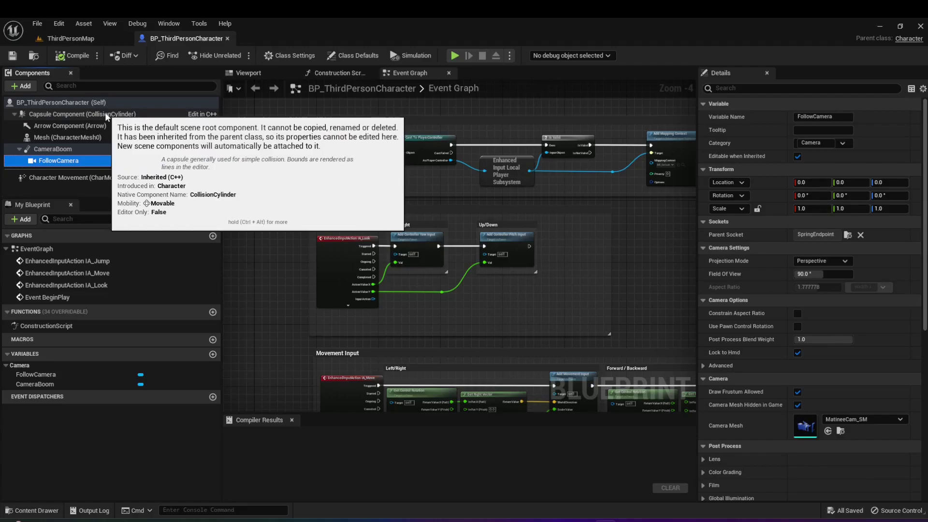
{"action": "left_click", "coordinate": [91, 138]}
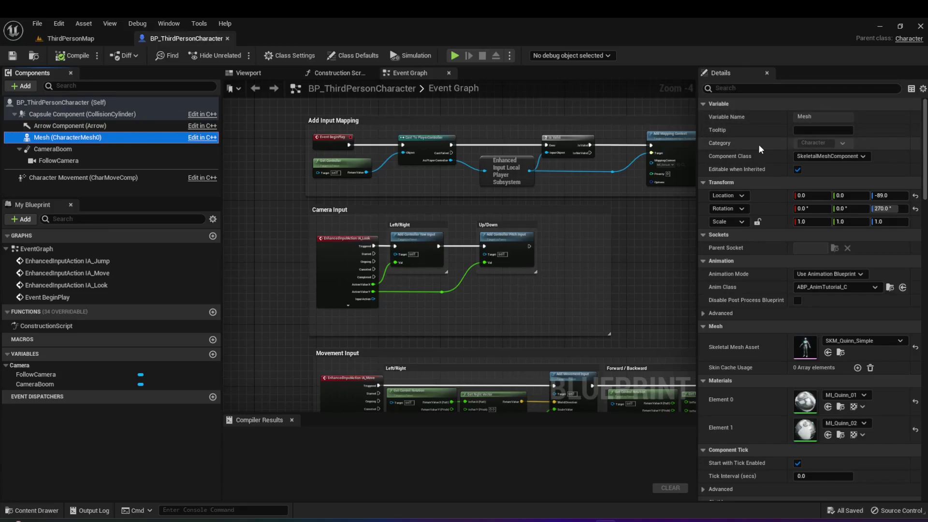
Scroll down through the Mesh component's Details panel.
{"action": "scroll", "coordinate": [759, 144], "scroll_direction": "down", "scroll_amount": 1}
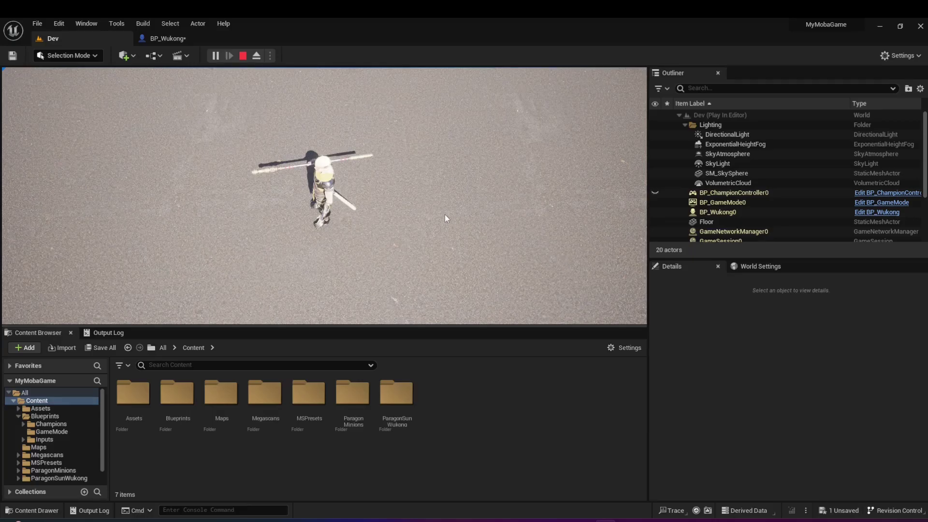
Walk Wukong left, use his Q staff-spin ability, land a staff attack, then walk him elsewhere.
{"action": "right_click", "coordinate": [230, 209]}
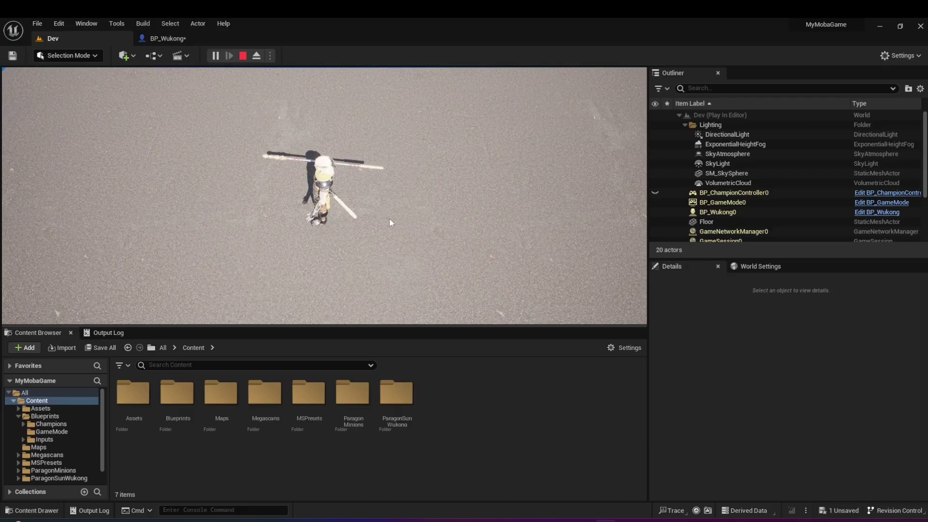
{"action": "key", "text": "q"}
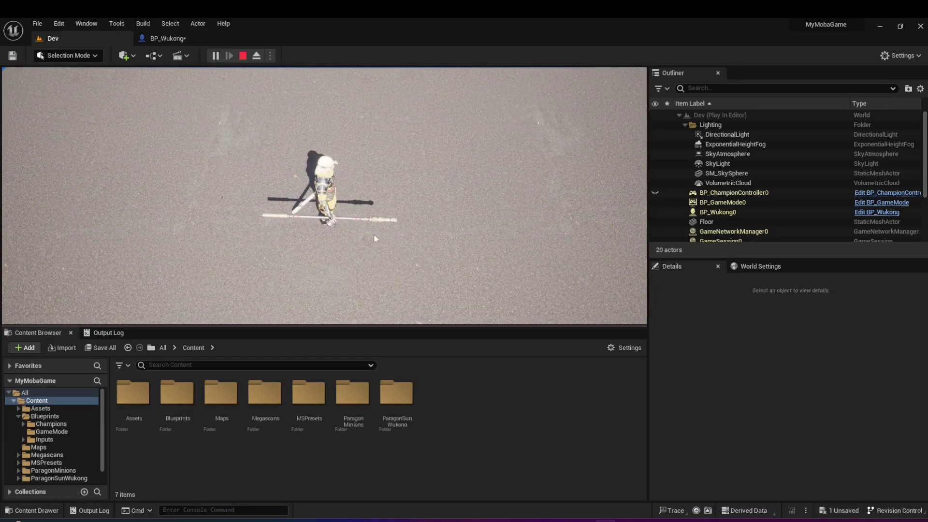
{"action": "left_click", "coordinate": [296, 265]}
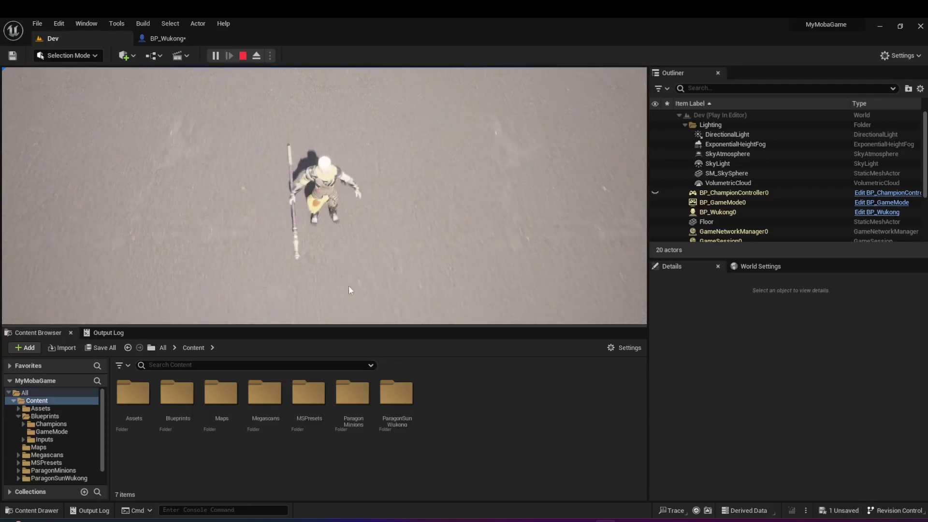
{"action": "right_click", "coordinate": [423, 266]}
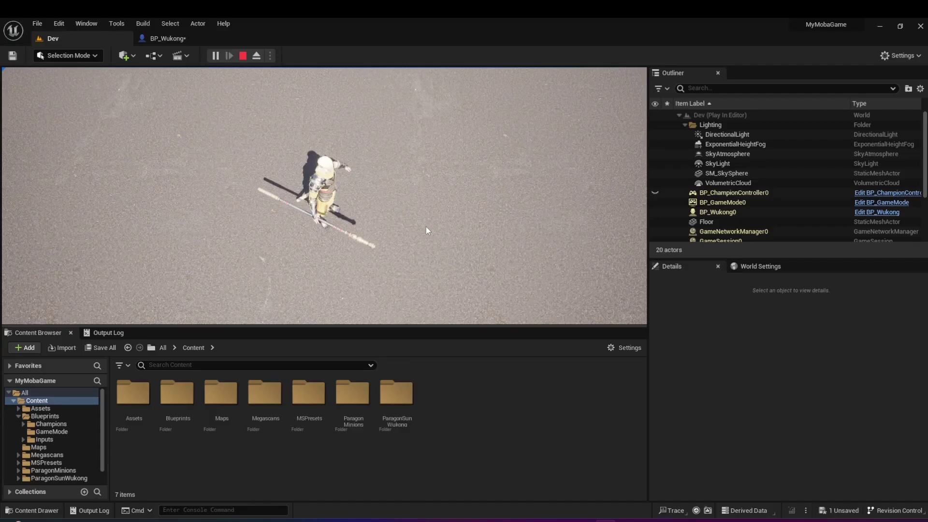